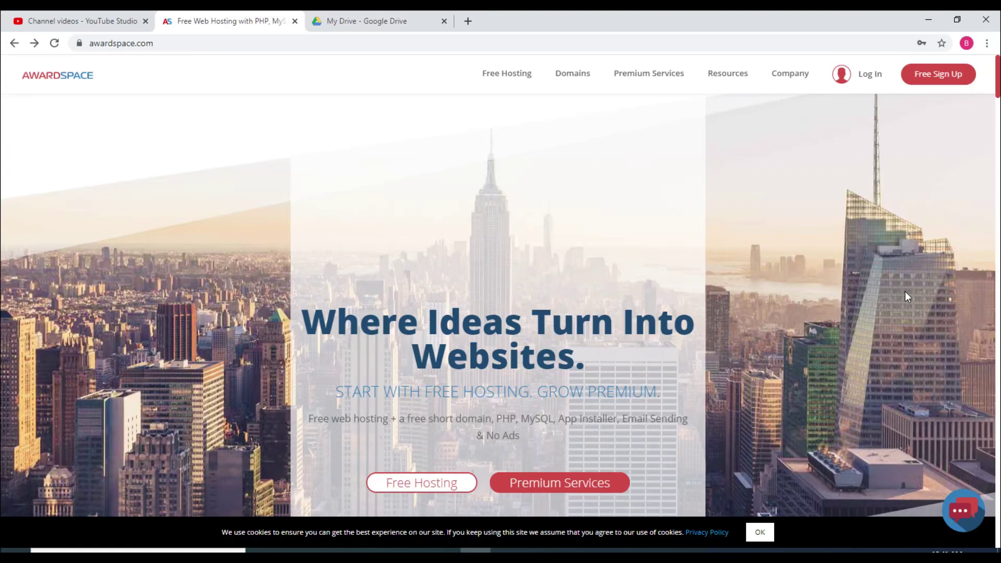
Select the full awardspace.com web address in the address bar.
click(171, 45)
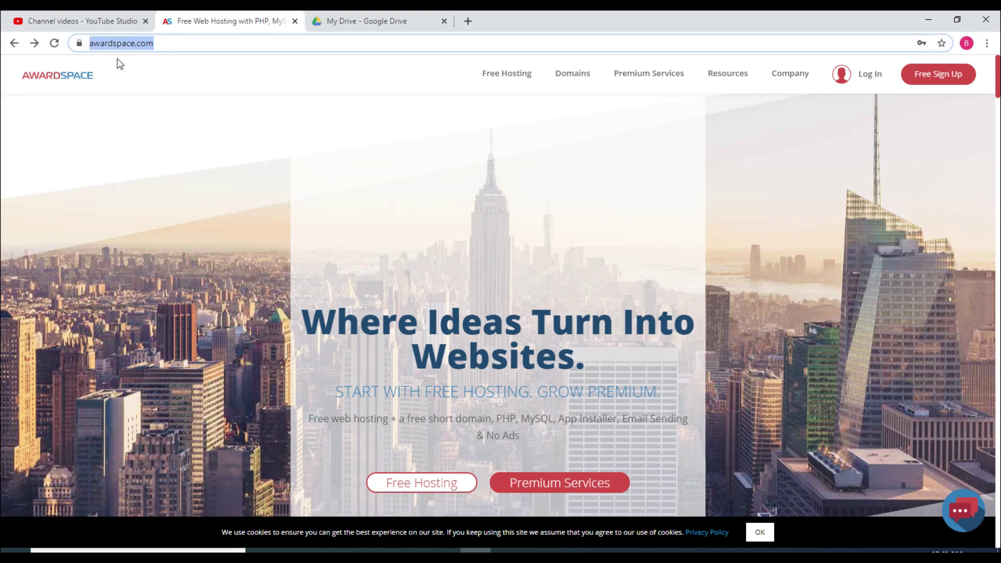
click(168, 42)
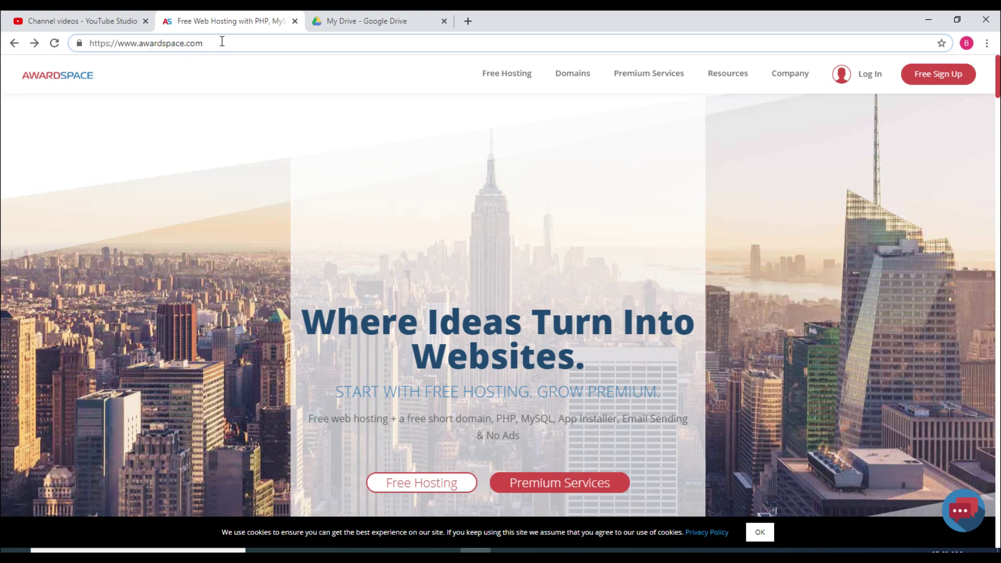
drag(221, 42, 78, 61)
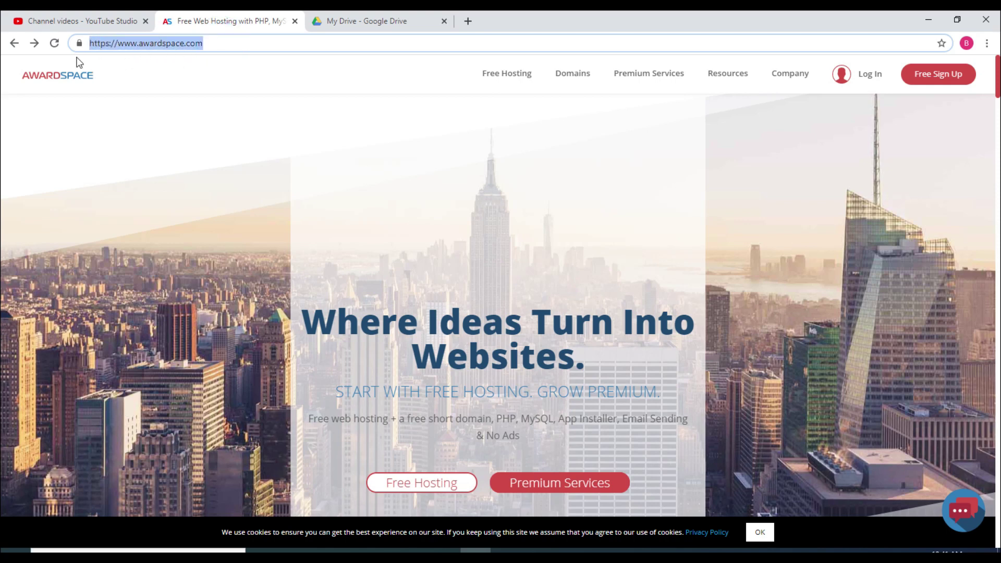
click(215, 46)
drag(212, 45, 90, 44)
click(215, 112)
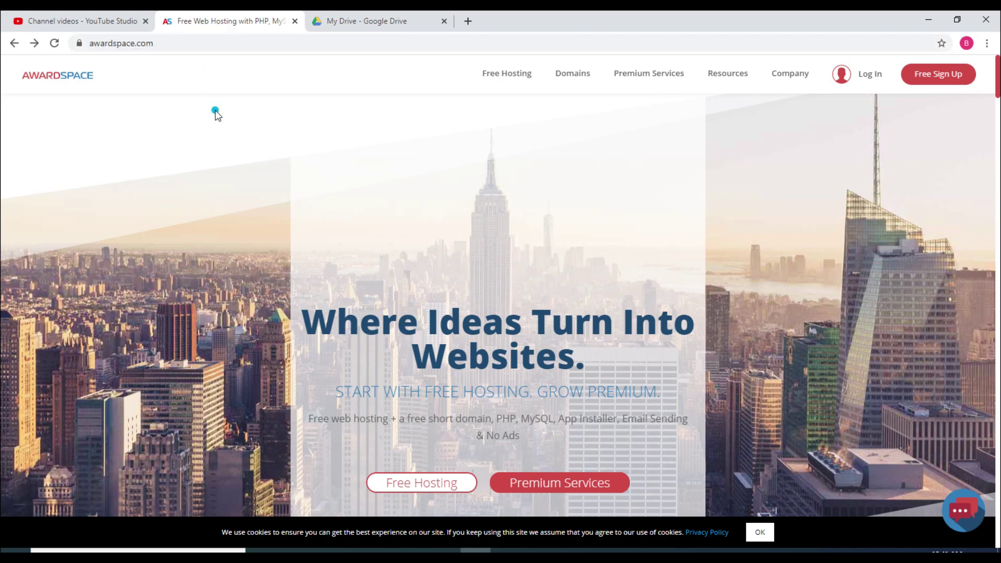
Register a free hosting account with a Google account and dismiss the special offer notice.
click(942, 80)
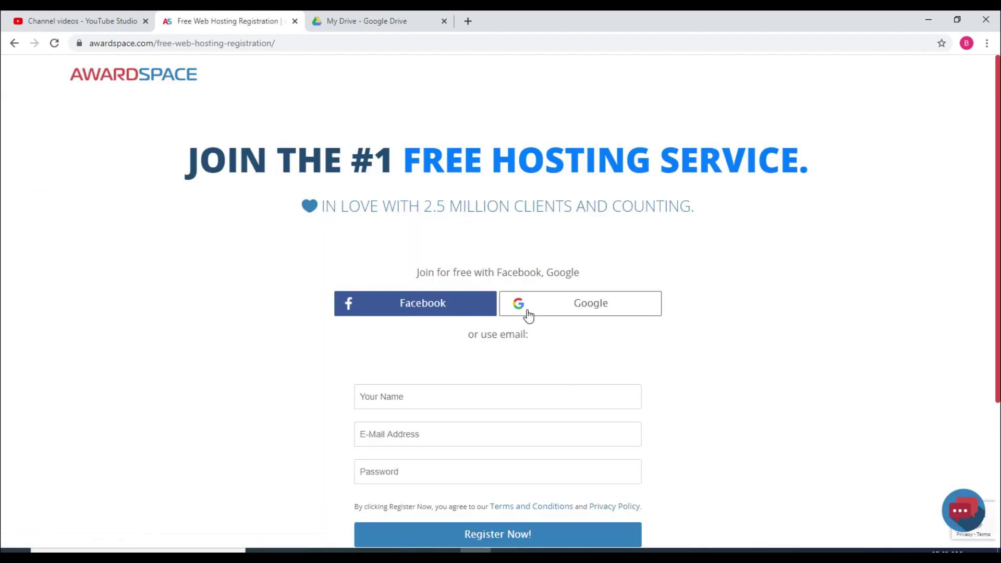
click(568, 304)
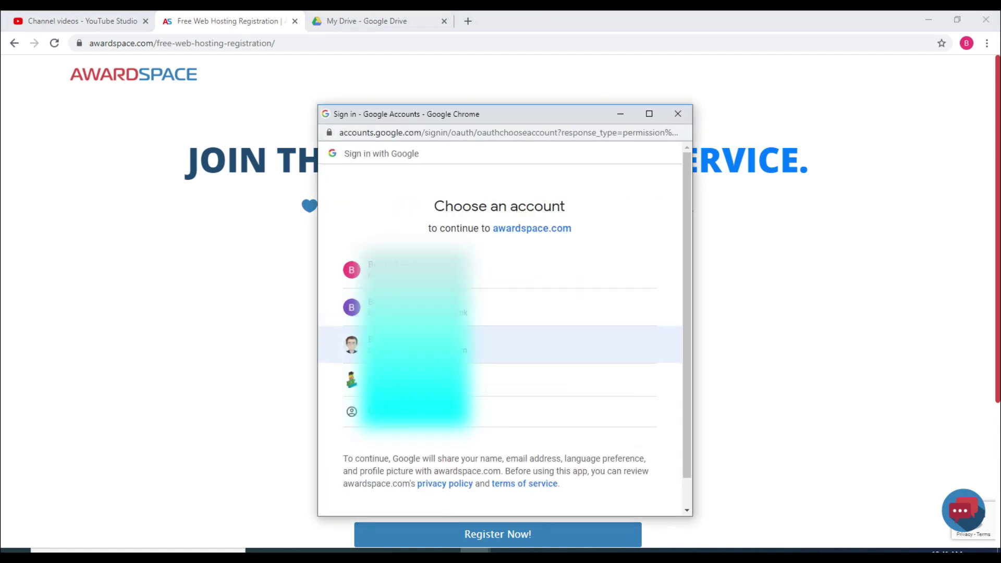
click(501, 344)
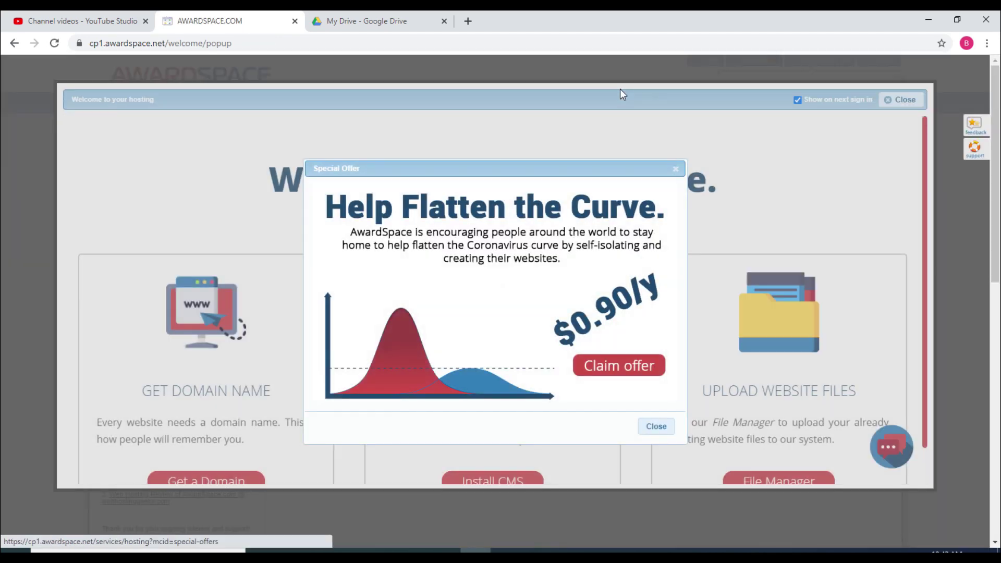
click(656, 427)
Go to Get a Domain and skip the Change Password prompt.
scroll(642, 439, down, 2)
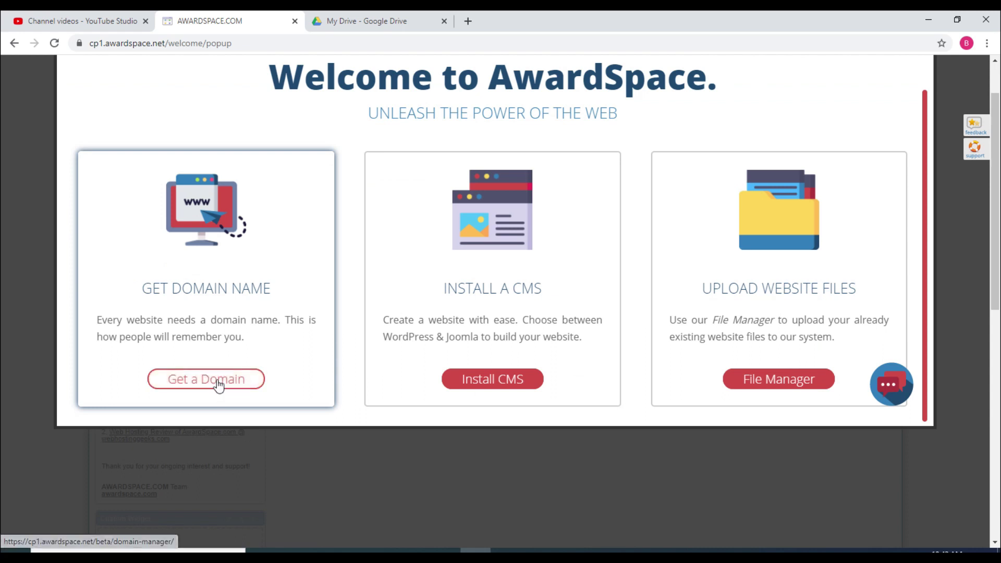
click(219, 384)
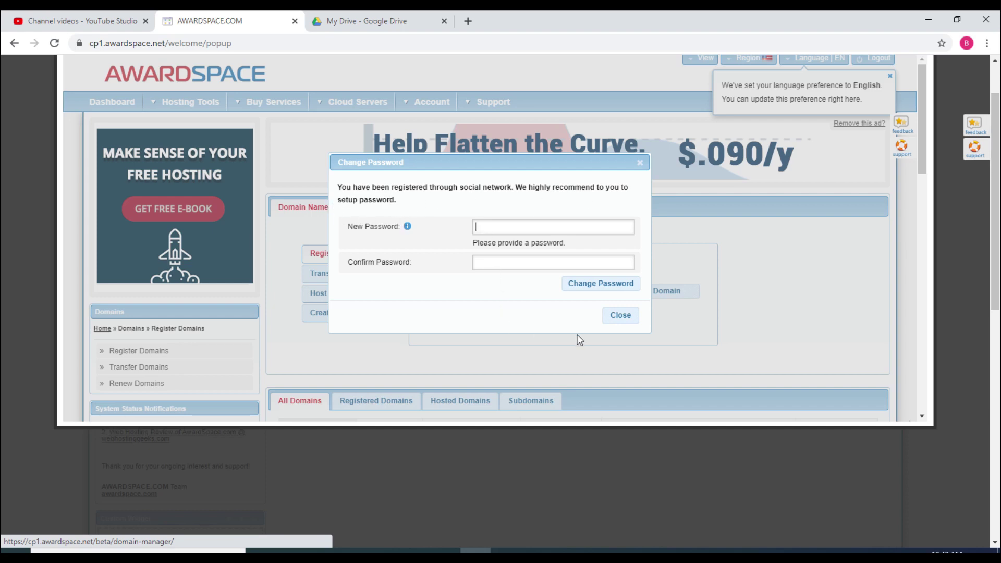
click(615, 316)
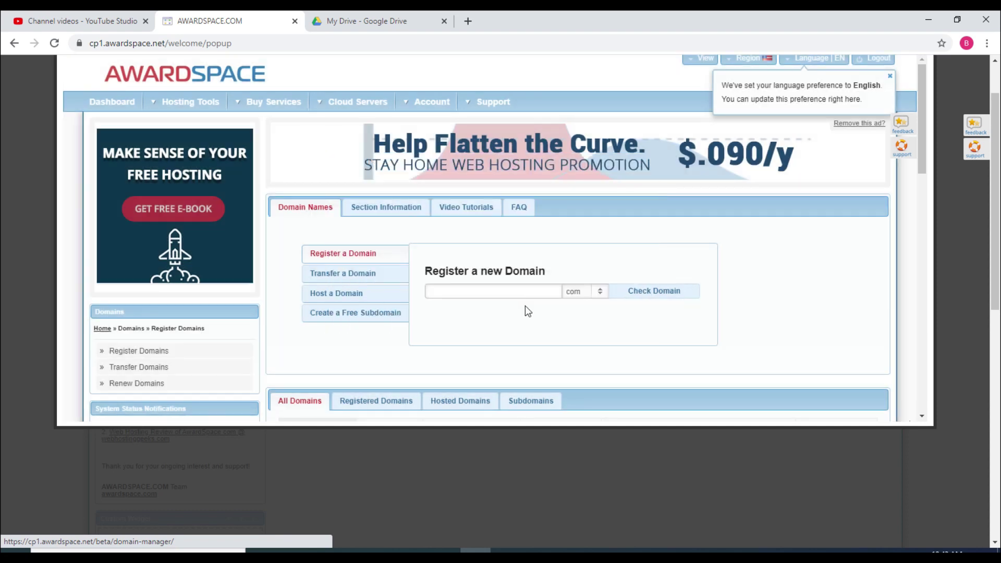
Look over the .com domain extension list, then switch to creating a free subdomain.
click(514, 292)
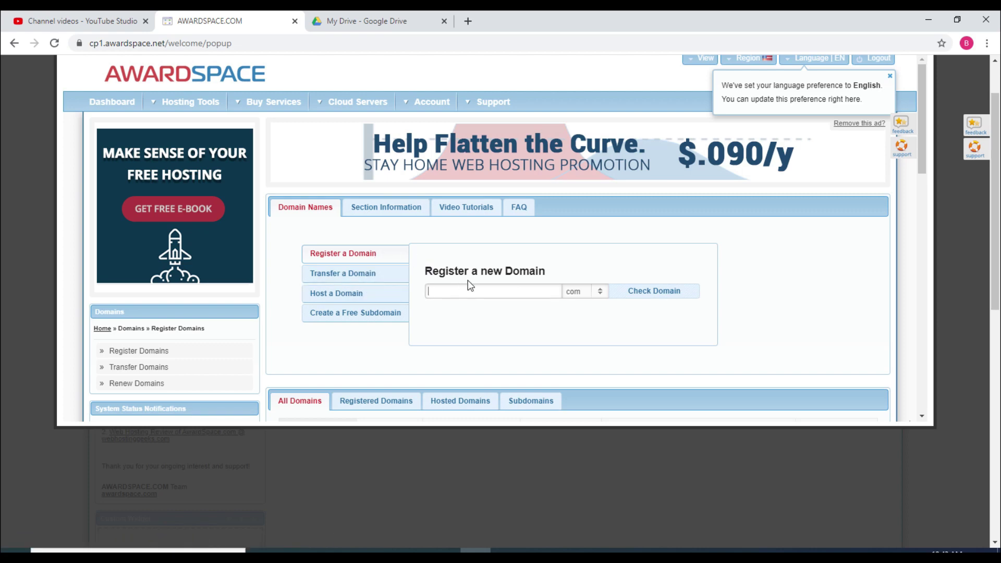
click(573, 301)
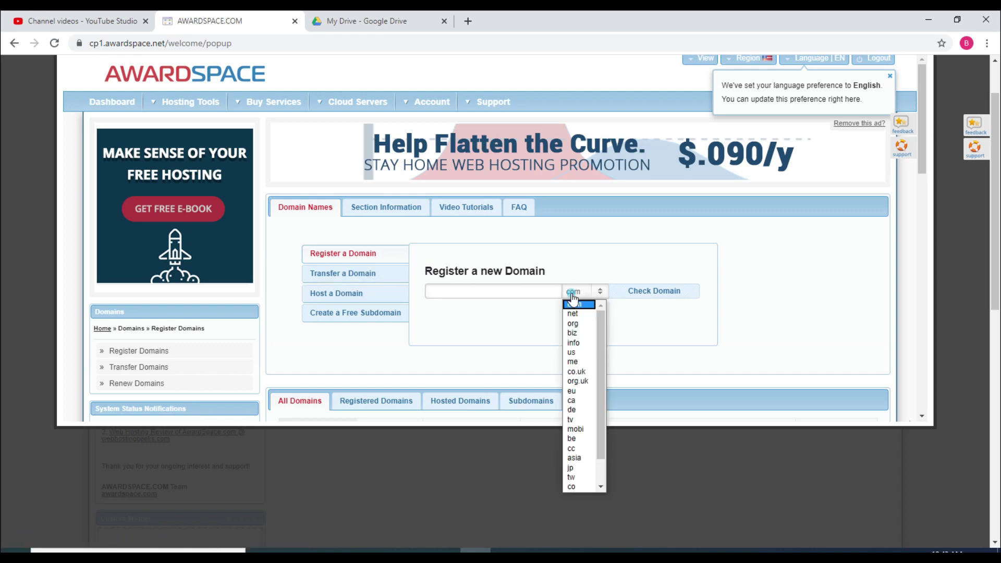
click(516, 312)
click(469, 294)
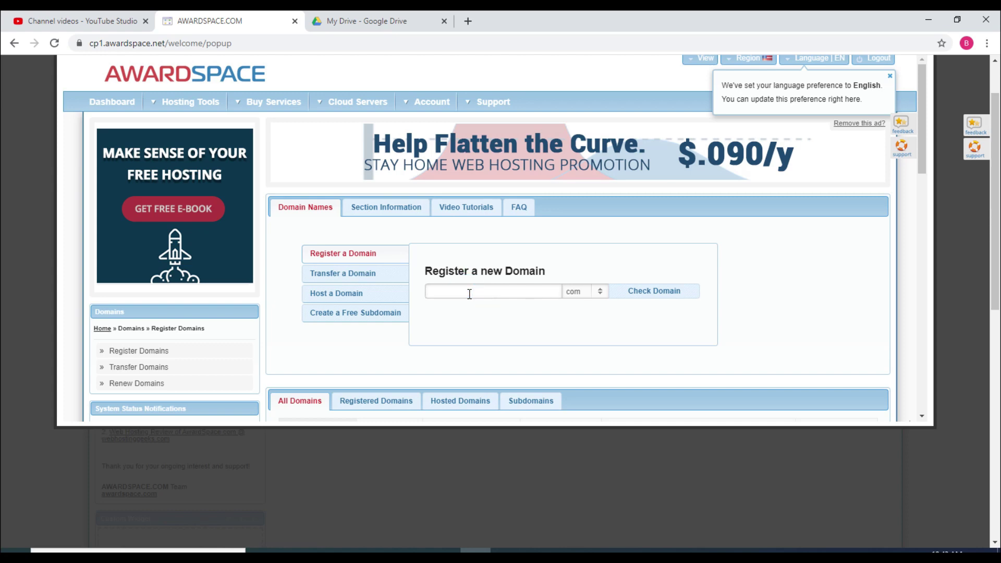
click(340, 316)
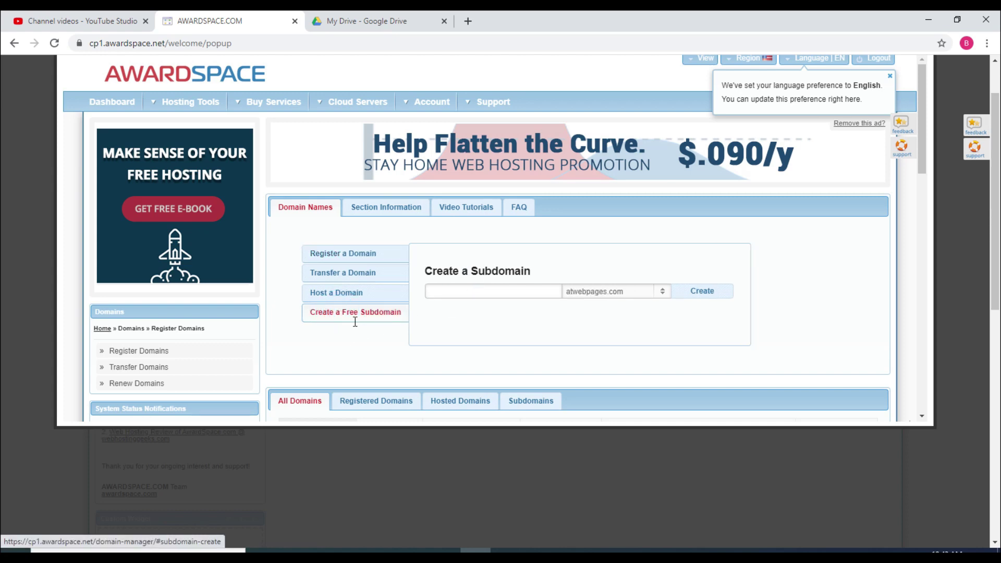
Create the free subdomain 'ictprofi' with atwebpages.com as the parent domain.
click(486, 289)
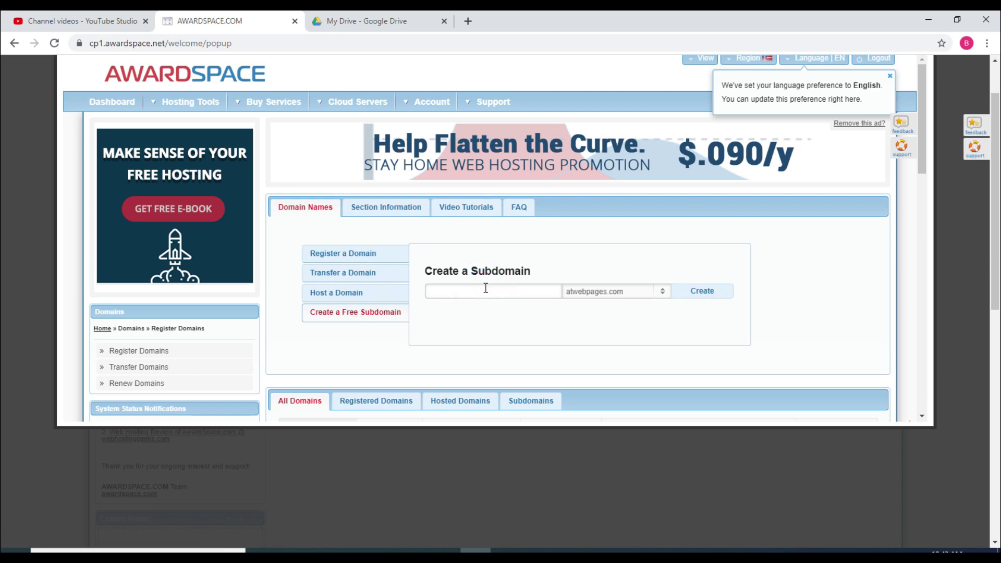
text(ictprofi)
click(594, 293)
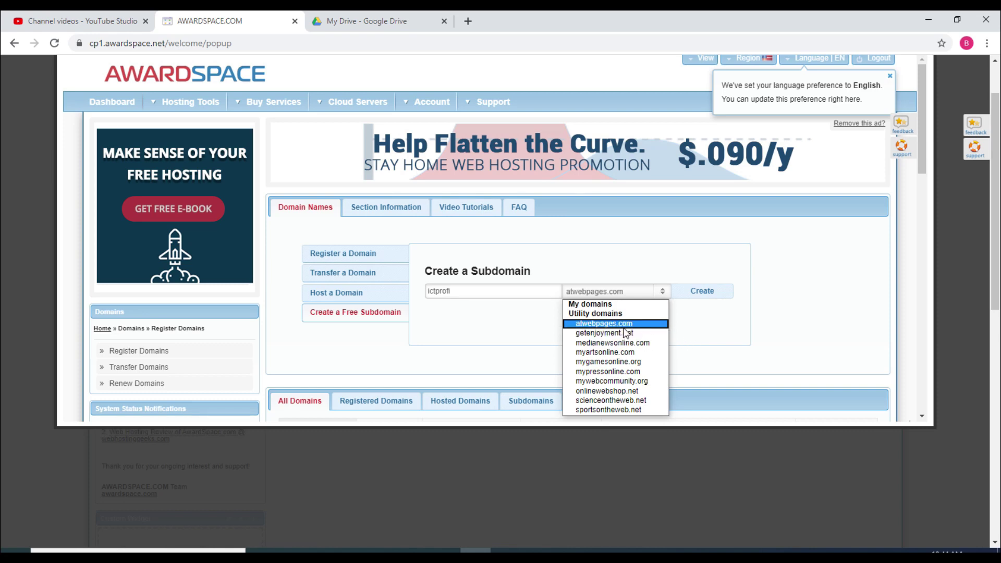
click(621, 325)
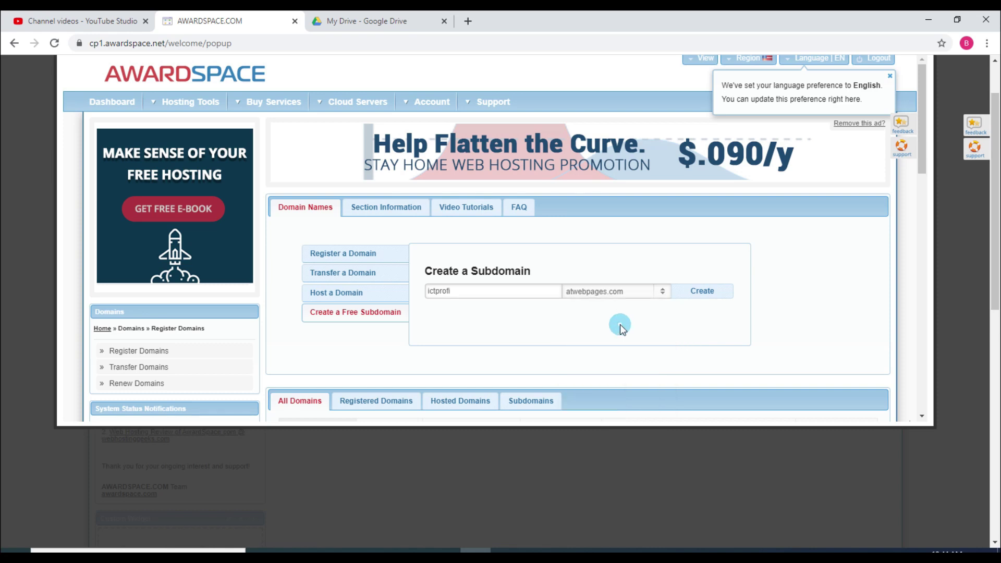
click(708, 299)
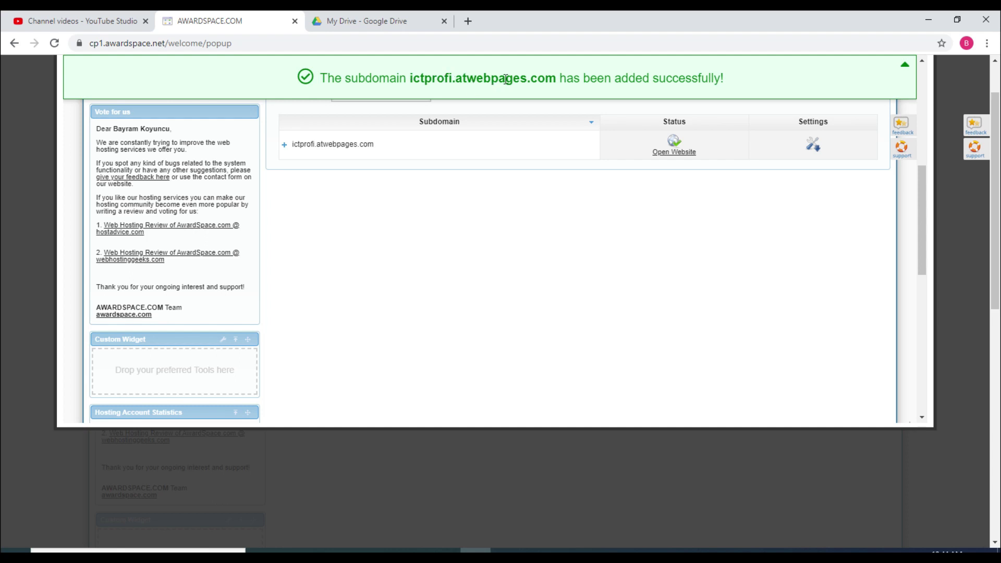
click(607, 227)
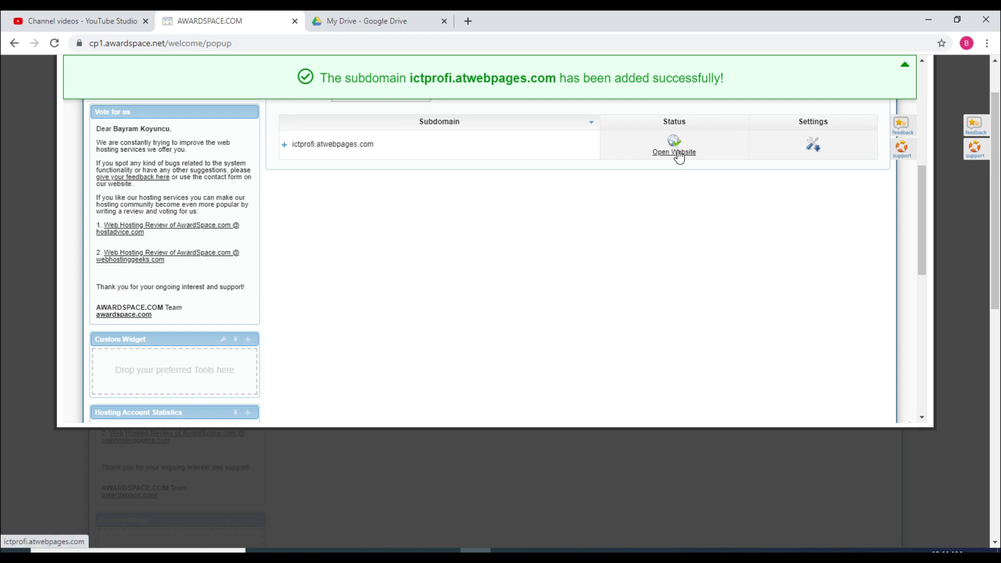
Open ictprofi.atwebpages.com in a new tab, check its address, and return to the control panel.
mouse_move(680, 156)
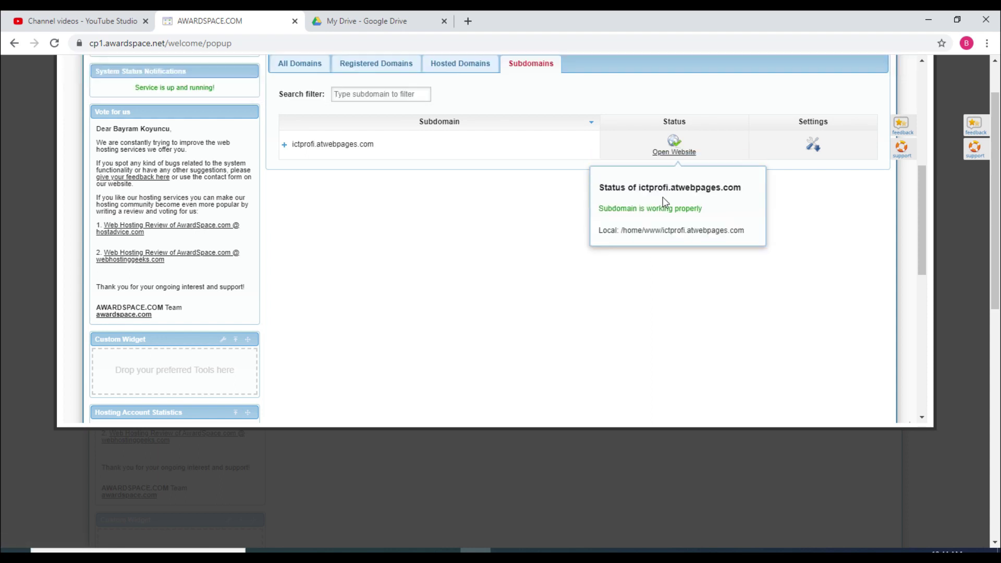
click(674, 152)
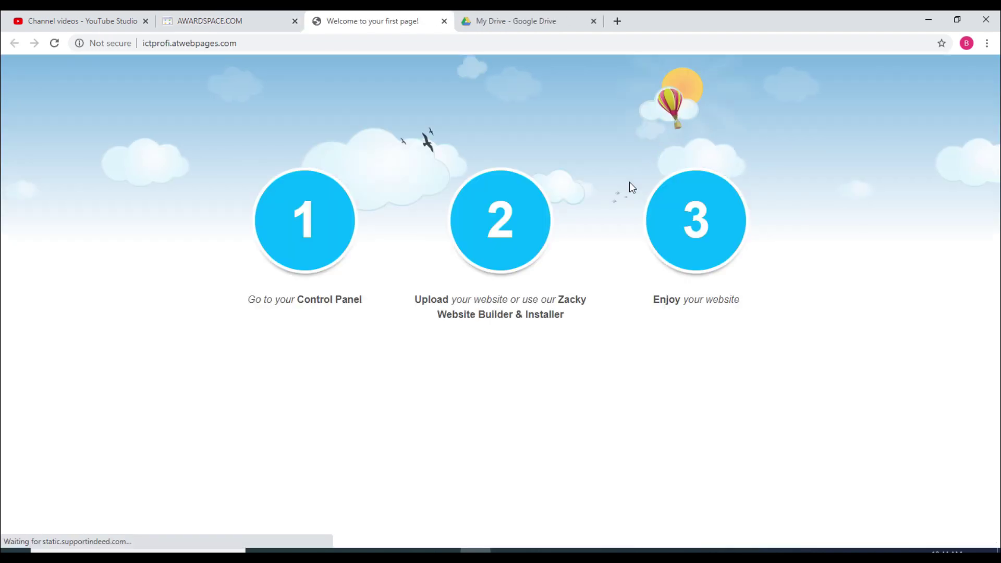
click(243, 42)
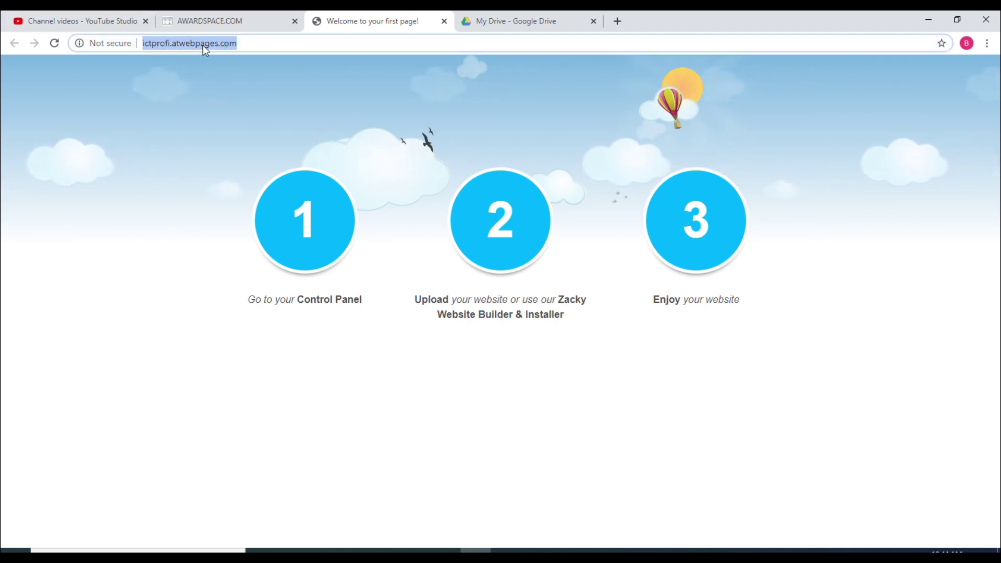
click(279, 42)
click(258, 89)
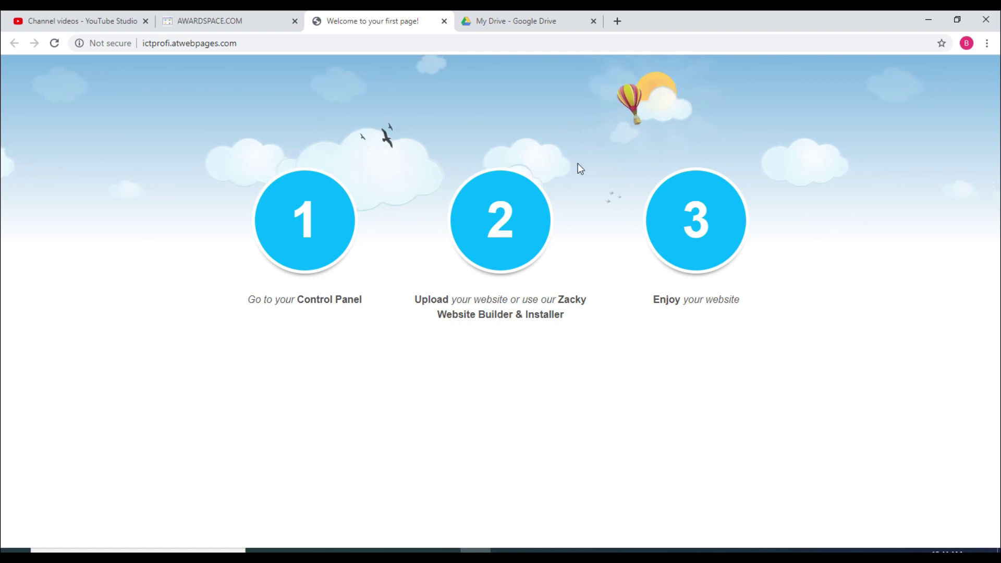
click(215, 23)
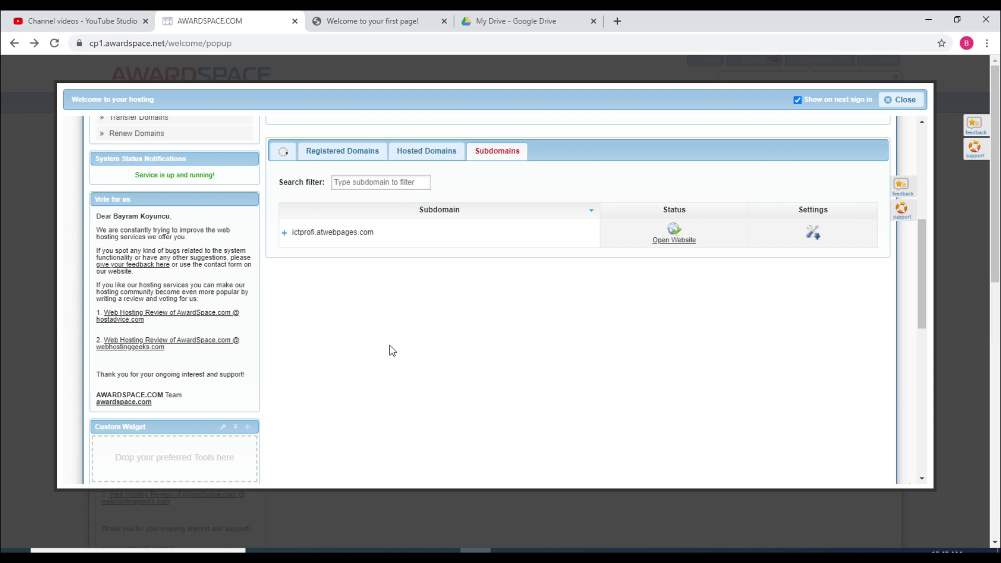
Open File Manager from the Dashboard's Hosting Tools and try creating a new item in /home/www/.
scroll(390, 346, up, 6)
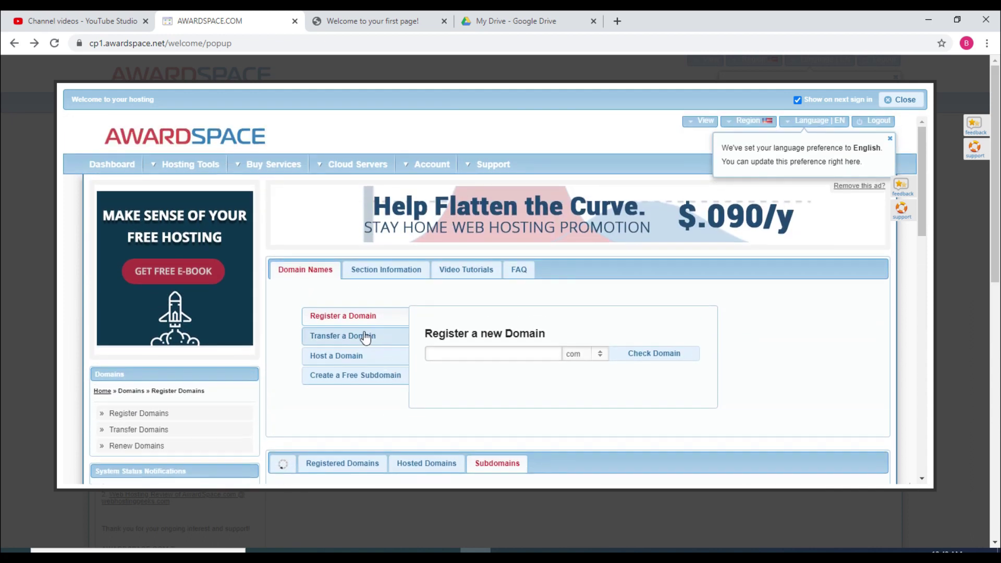
click(112, 165)
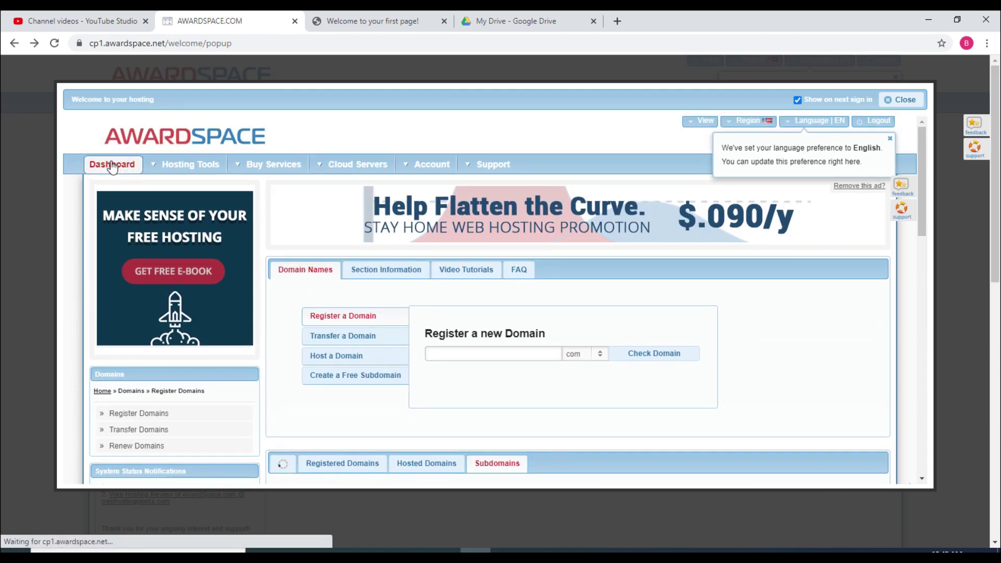
scroll(365, 359, down, 5)
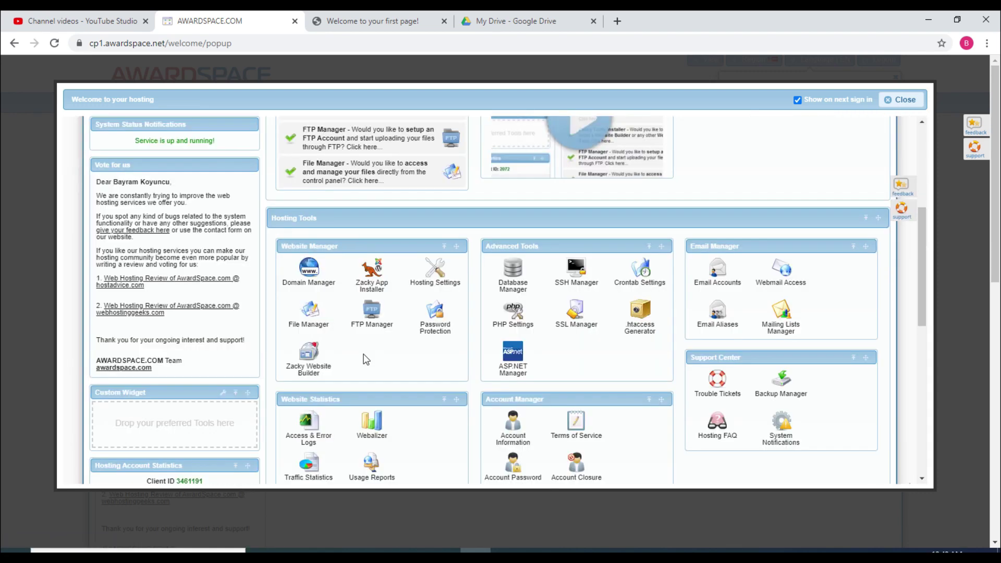
click(313, 319)
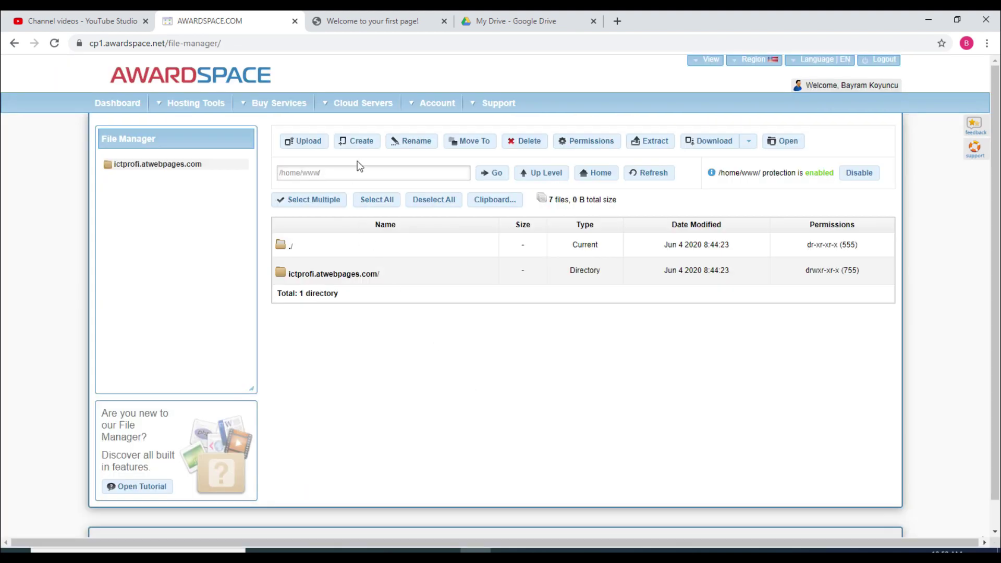
click(362, 141)
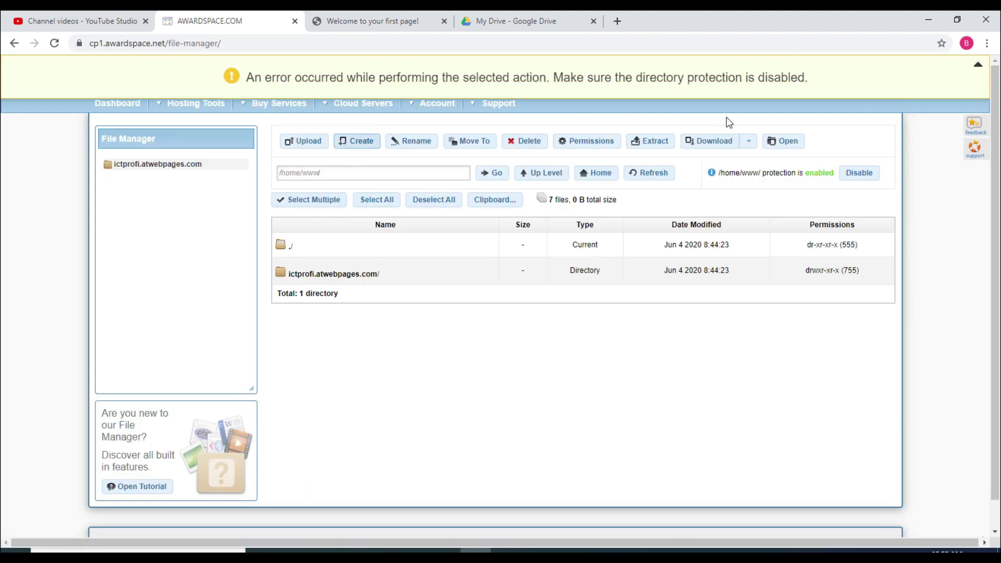
Disable protection on /home/www/, then create an empty index.html file and open it for editing.
click(981, 66)
click(862, 174)
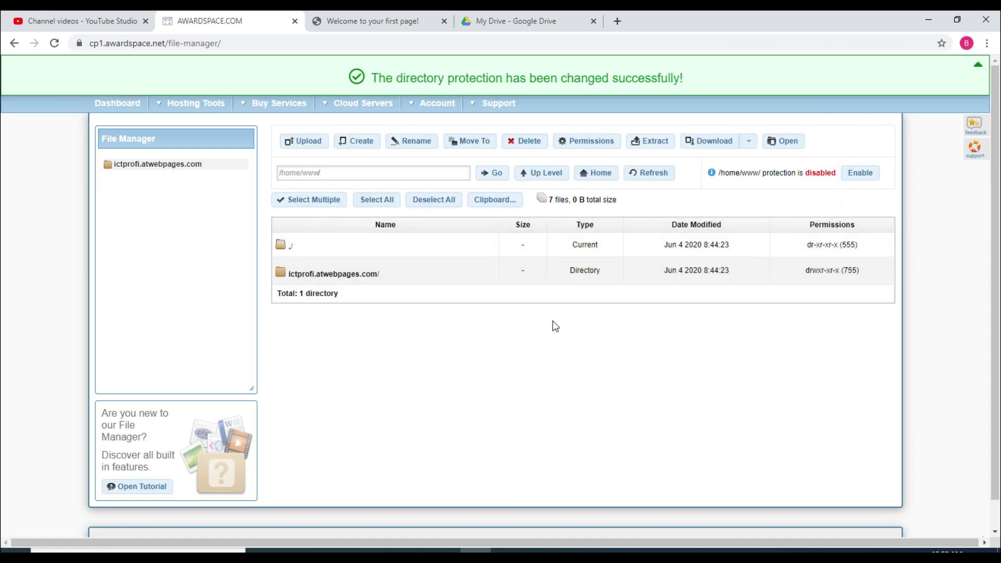
click(357, 141)
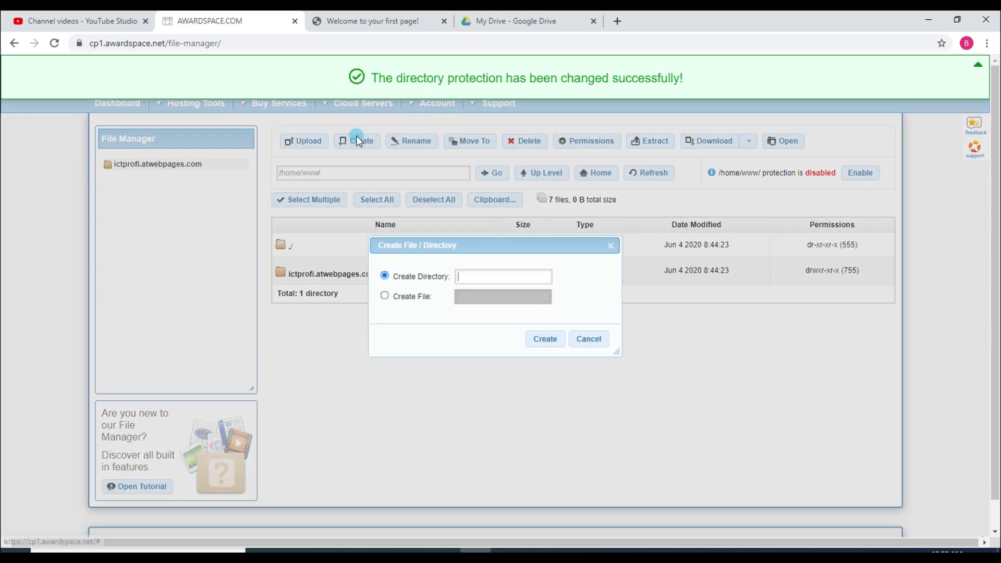
click(477, 273)
click(411, 296)
click(462, 299)
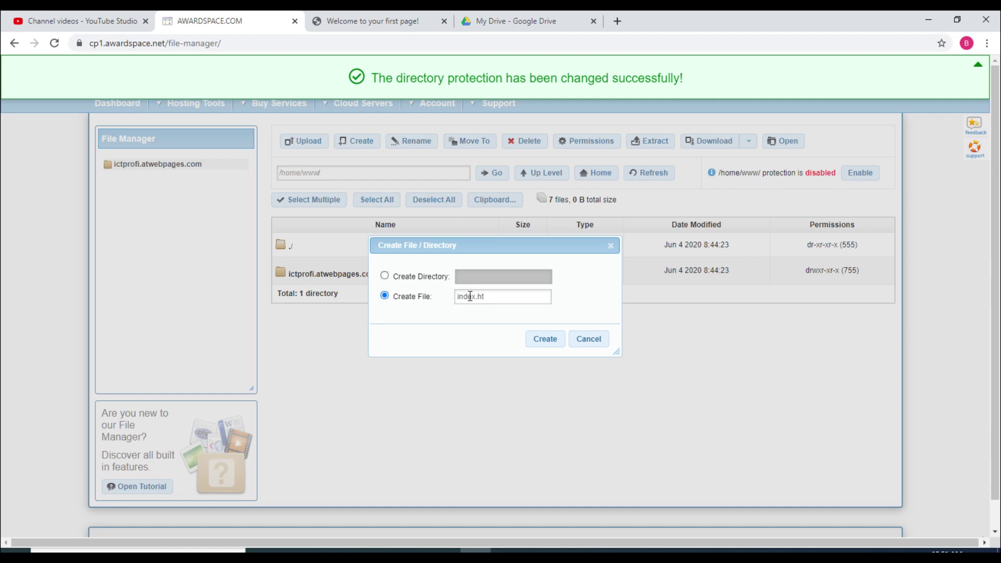
text(l)
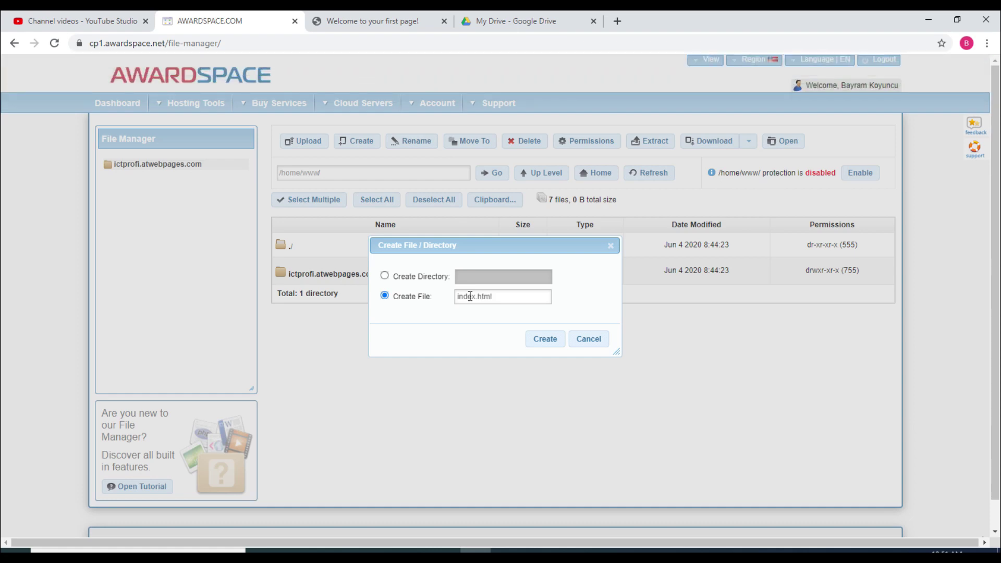
click(545, 339)
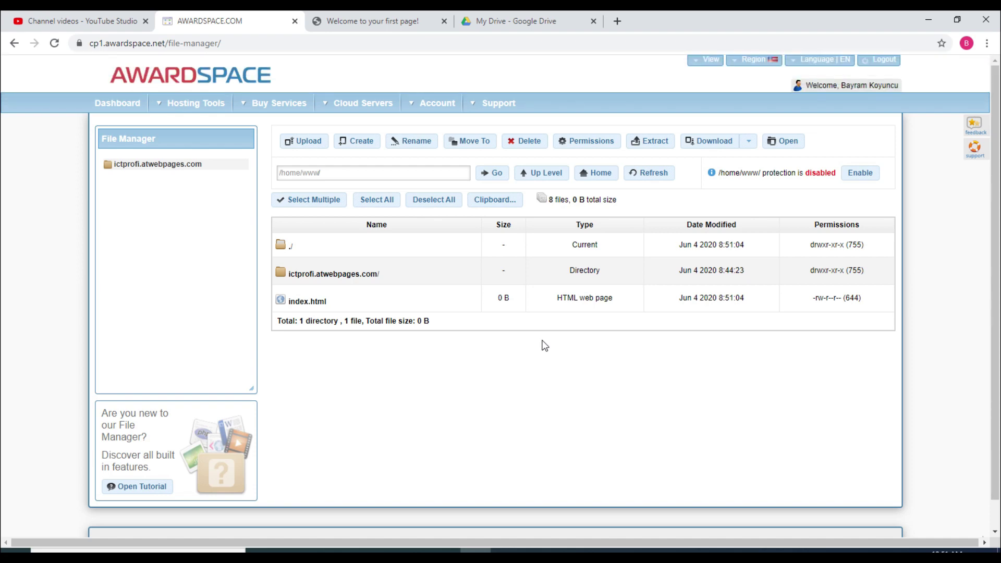
double_click(314, 302)
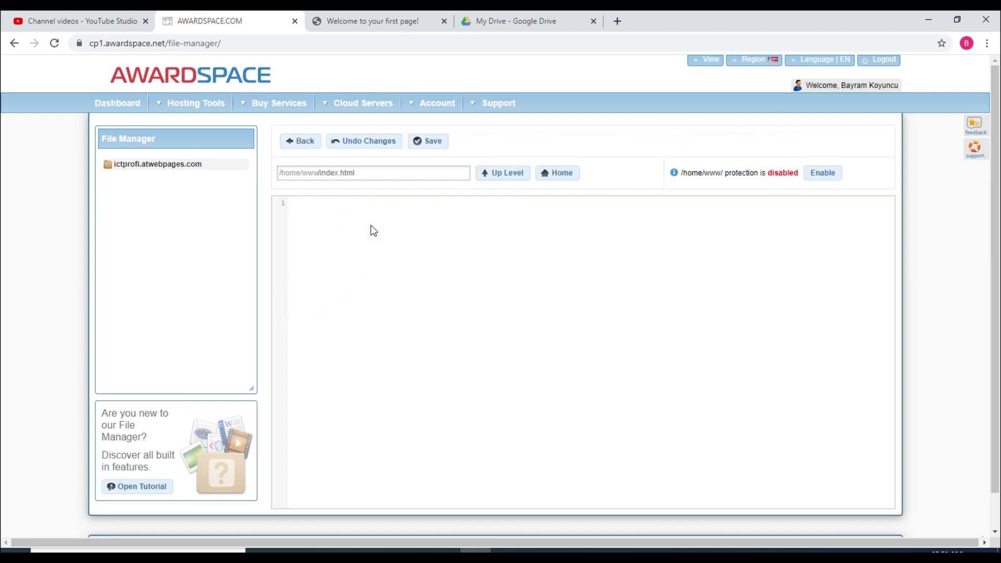
Fill index.html with a lightblue 'Home' page headed 'Welcome to my website' and save it.
text(<>)
text(html>)
key(Right)
text(<head>)
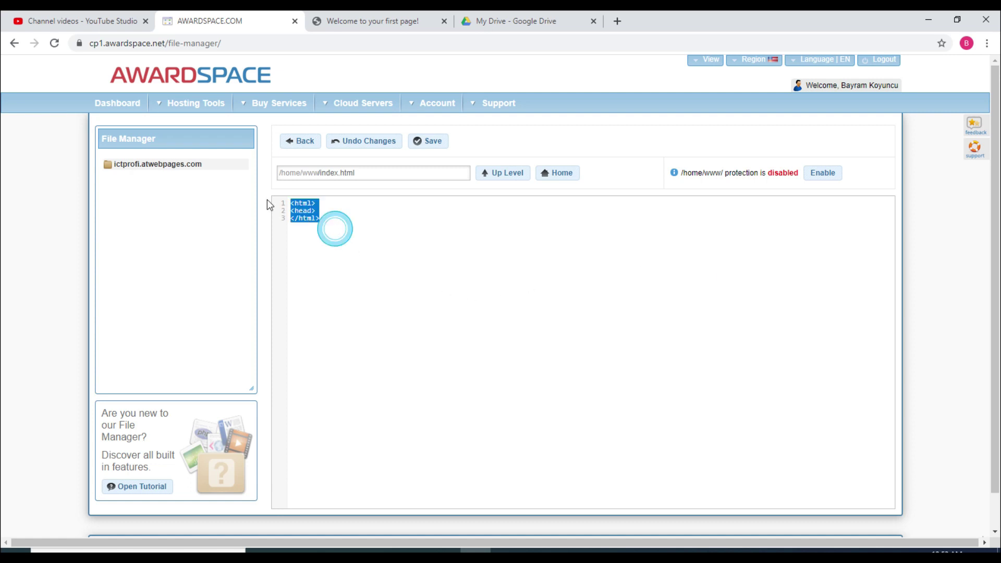
text(<!DOCTYPE html> <html> <head> 	<title>Home</title> </head> <body bgcolor="lightblue"> <center><h1>Welcome to my website </h1></center> </body> </html>)
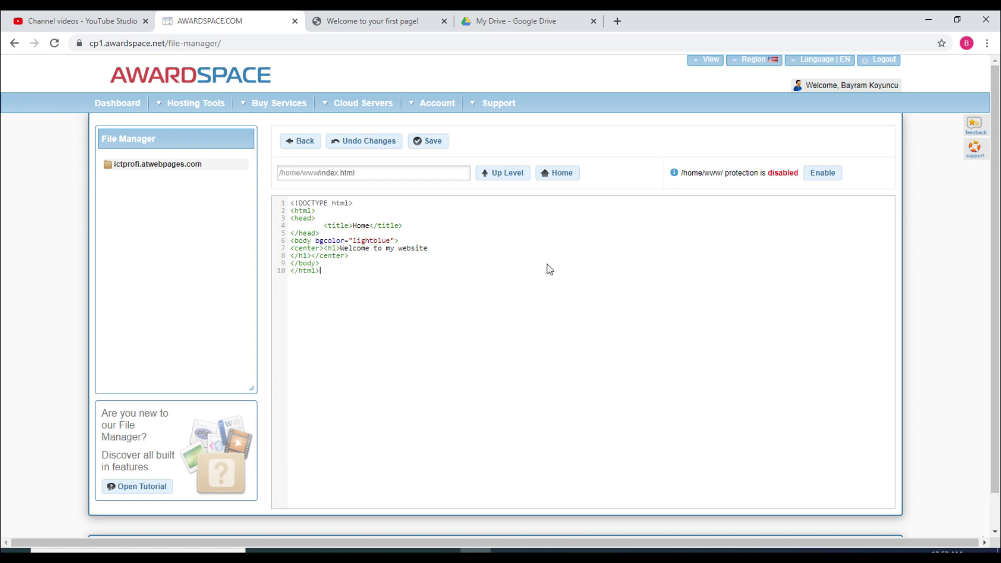
click(429, 141)
click(296, 145)
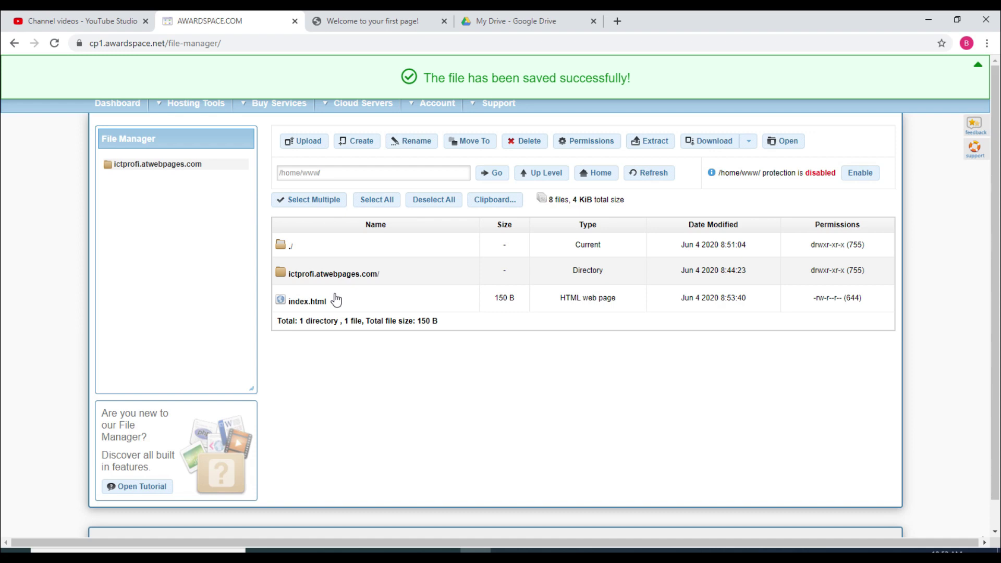
Check the live site tab, then drag index.html into the ictprofi.atwebpages.com folder.
click(388, 16)
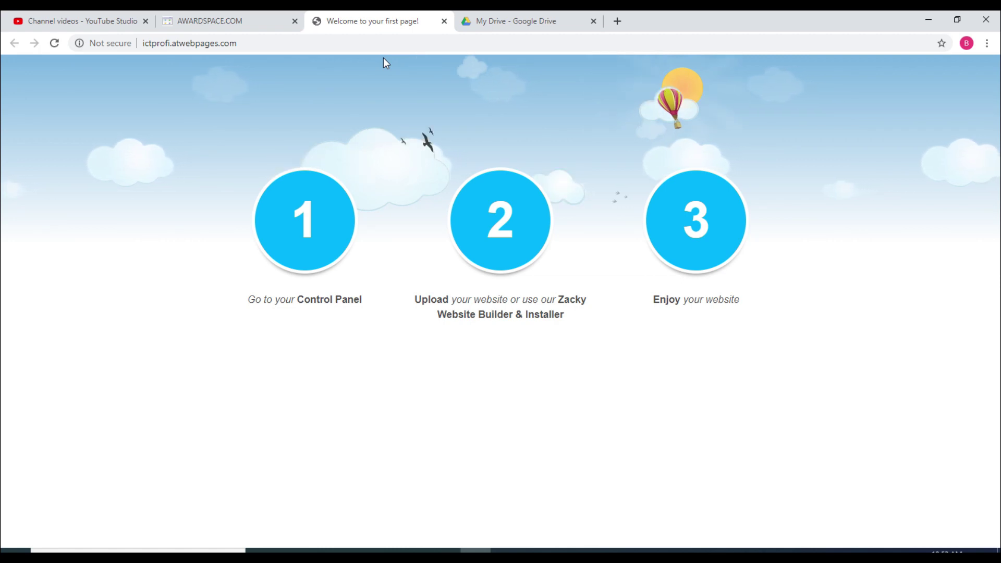
click(224, 20)
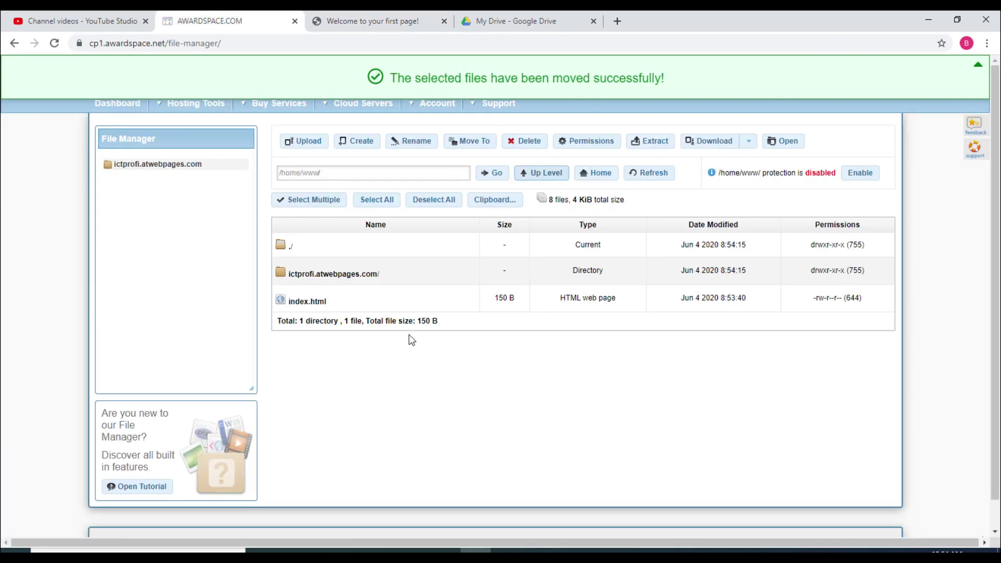
drag(307, 303, 334, 276)
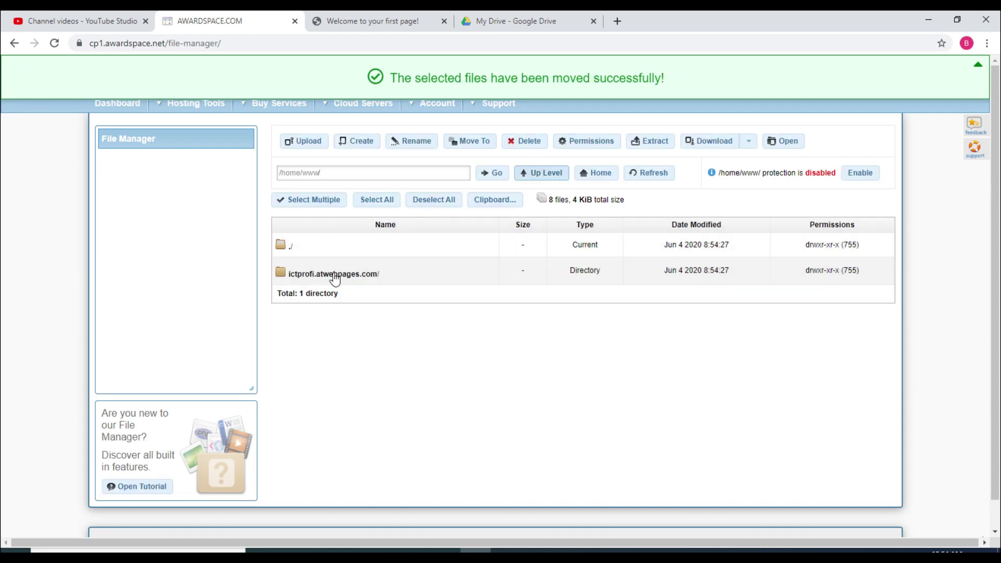
Reload ictprofi.atwebpages.com to see the light-blue welcome page, then return to the file manager.
click(383, 27)
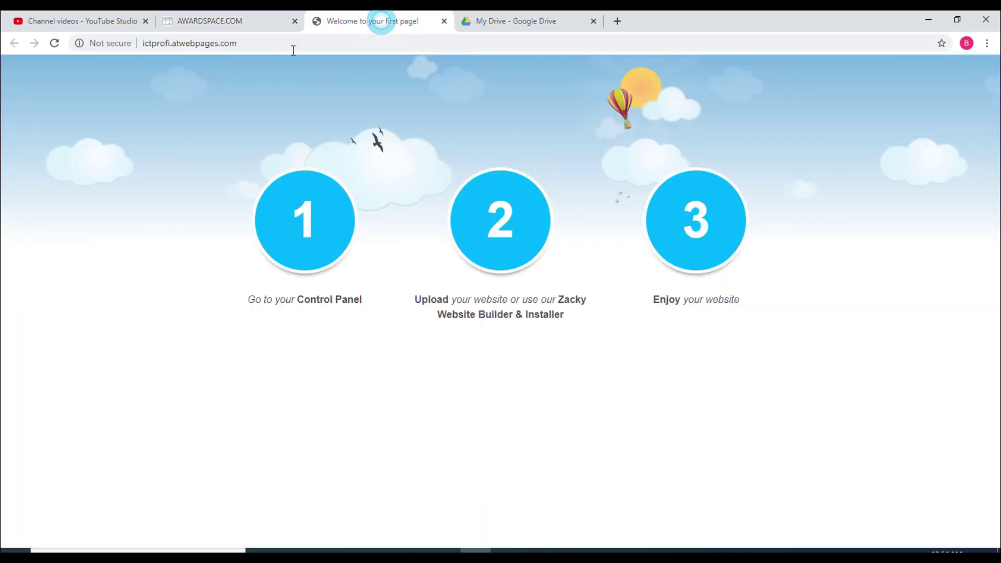
click(55, 43)
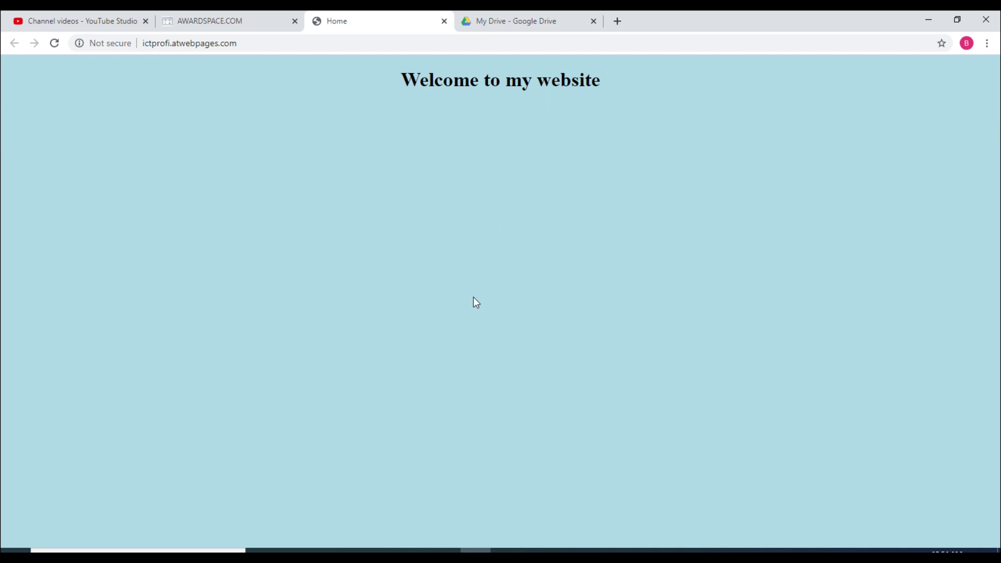
click(219, 20)
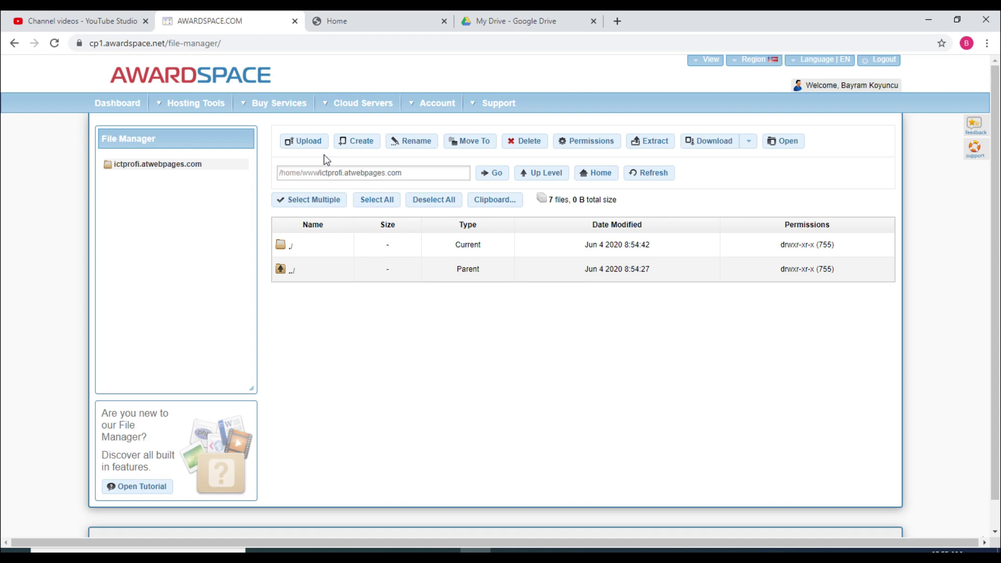
Upload index.html and style.css from Desktop > ICT > III > navigation2 into the ictprofi.atwebpages.com folder.
click(310, 146)
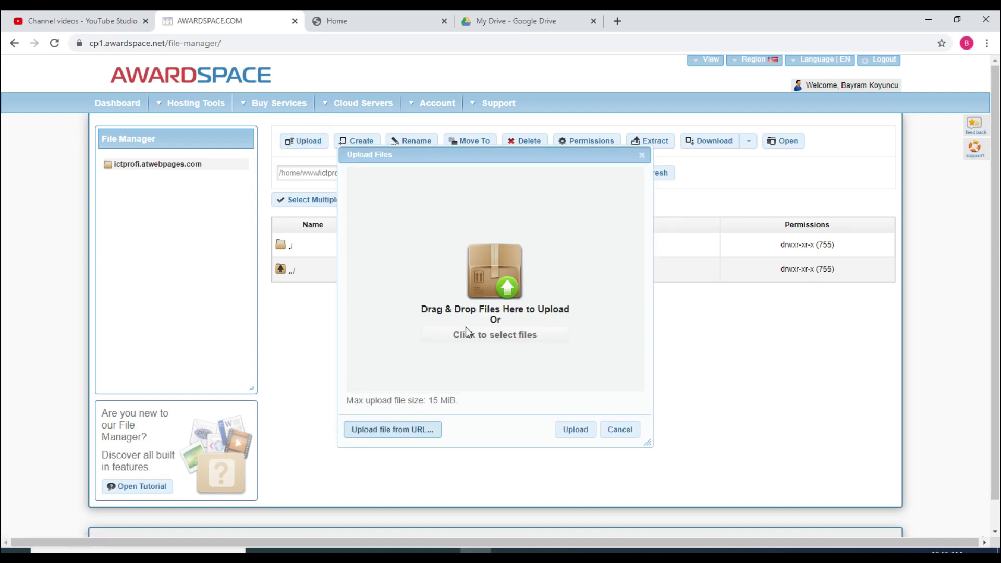
click(481, 336)
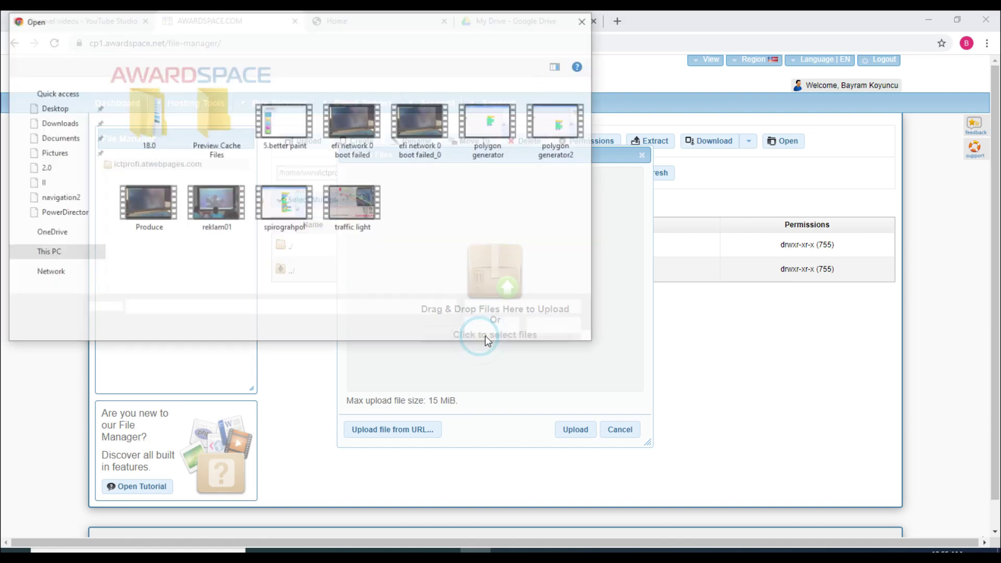
click(57, 198)
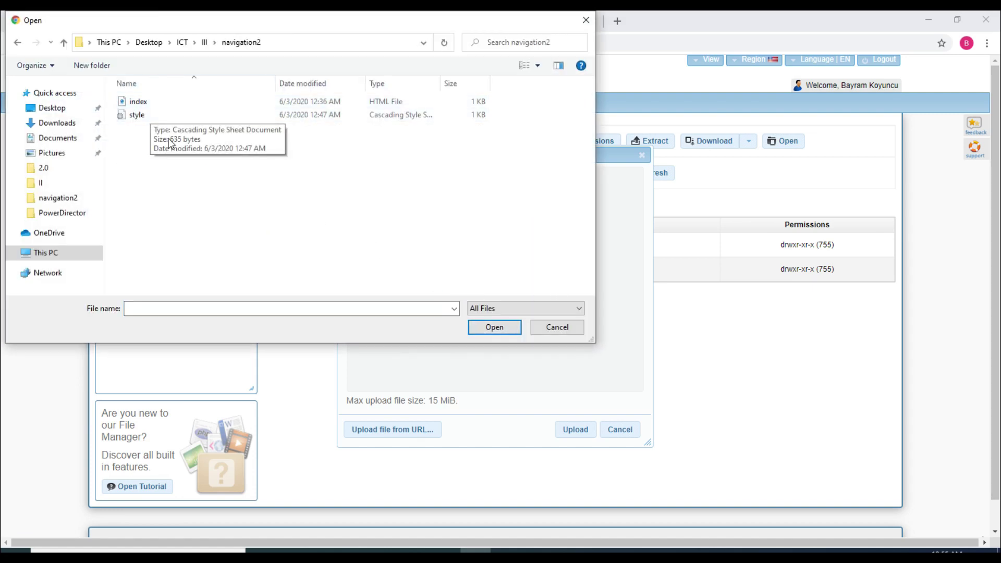
drag(155, 148, 123, 102)
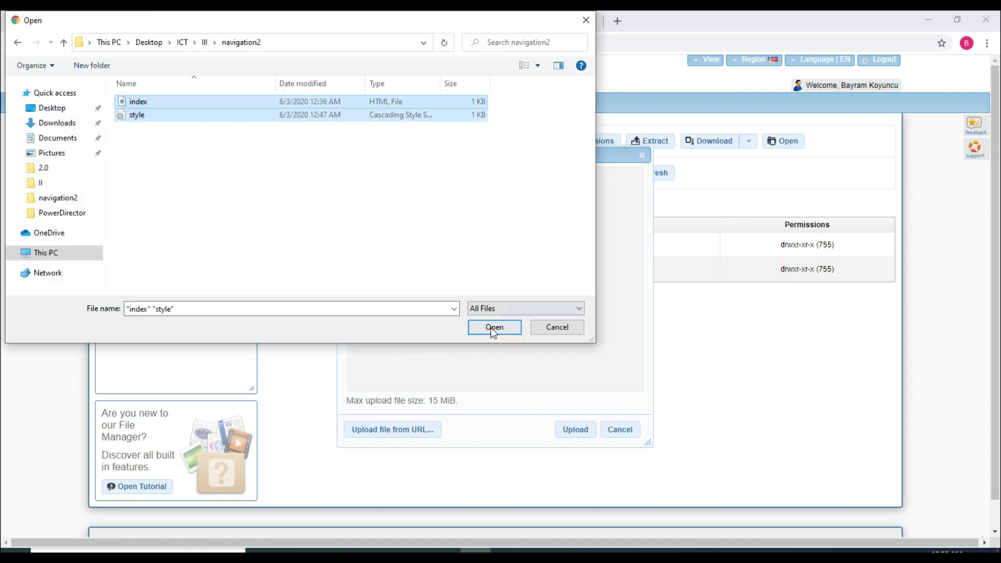
click(493, 329)
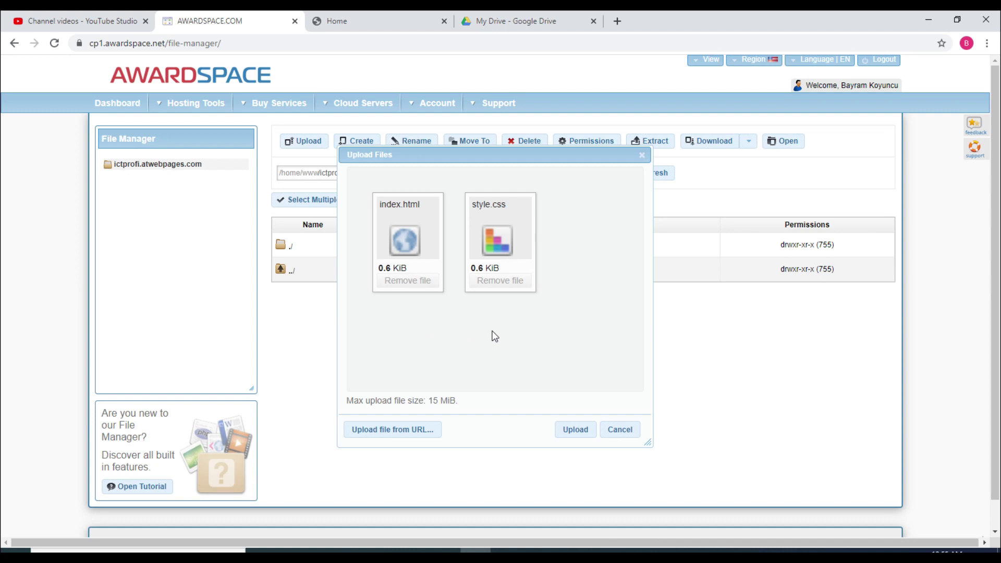
click(574, 429)
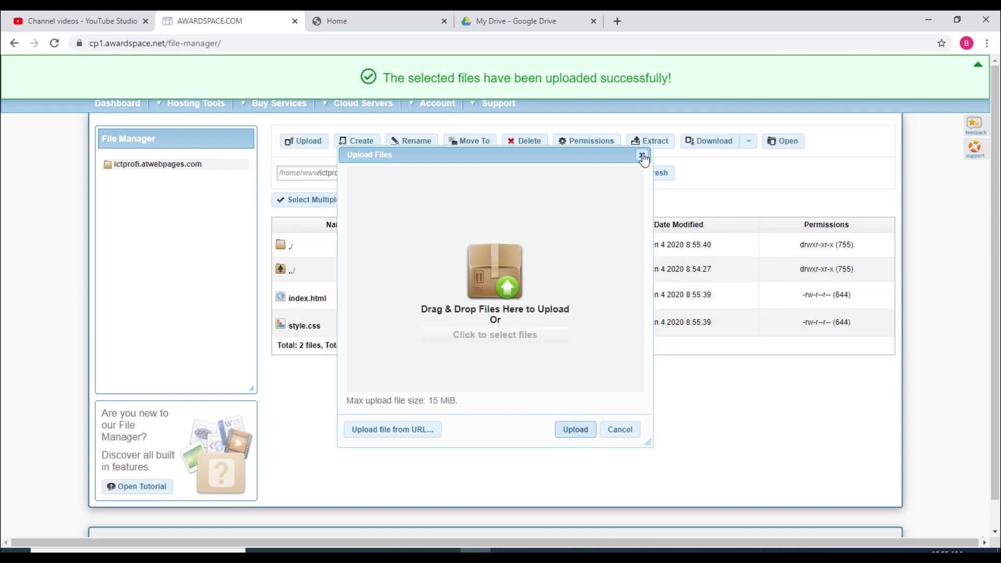
click(642, 154)
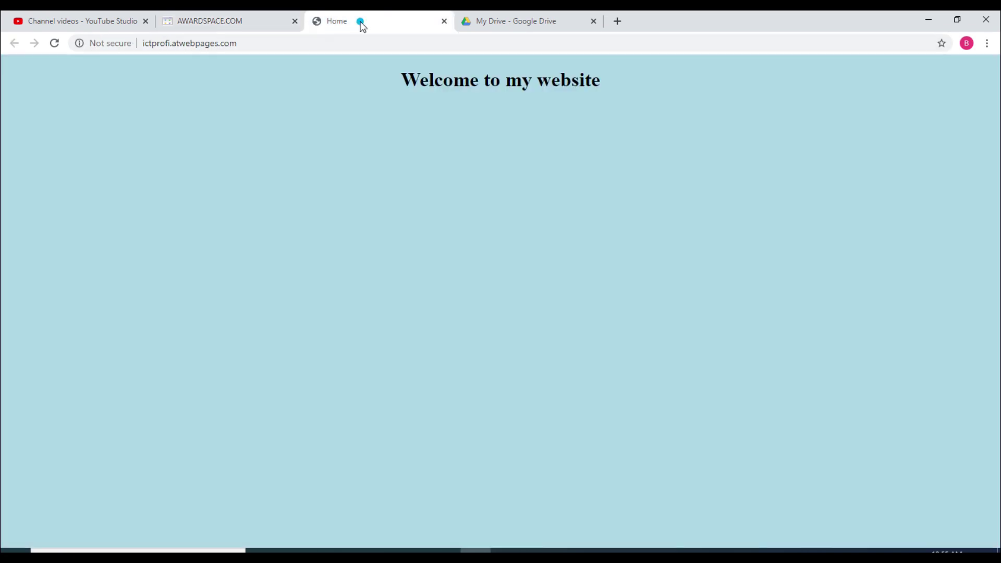
click(360, 23)
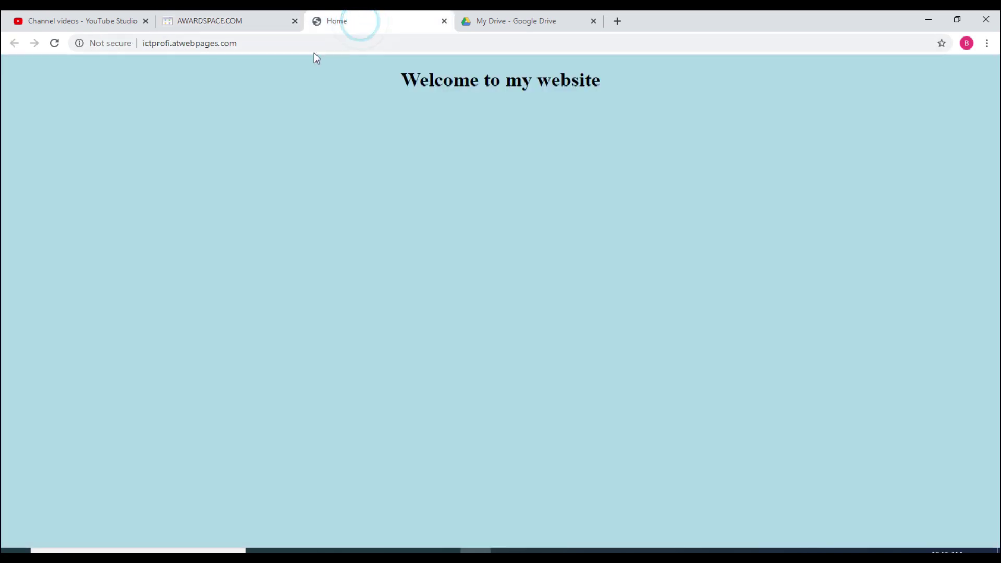
Reload ictprofi.atwebpages.com so it serves the uploaded Navigation 2 page, briefly checking the File Manager.
click(54, 42)
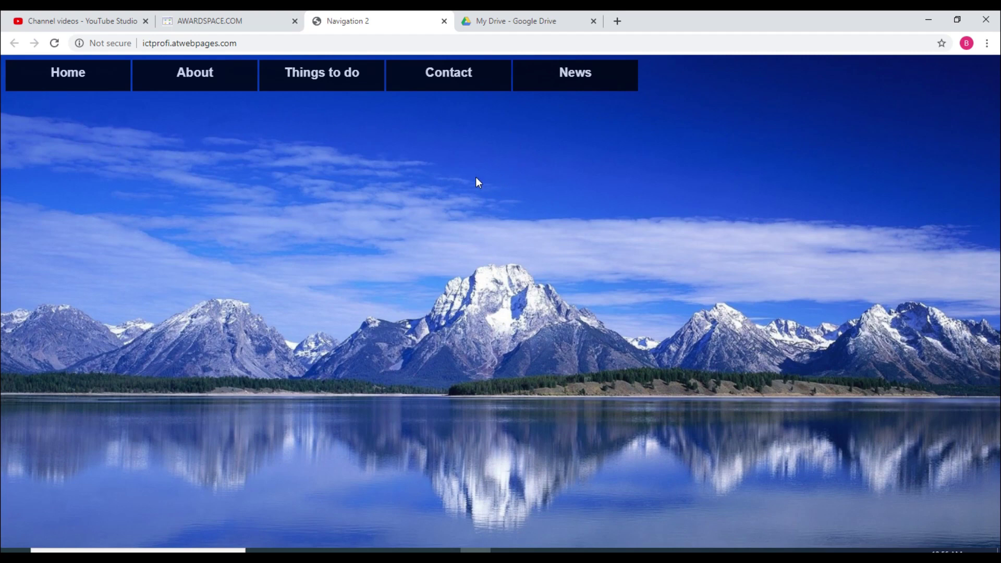
click(229, 16)
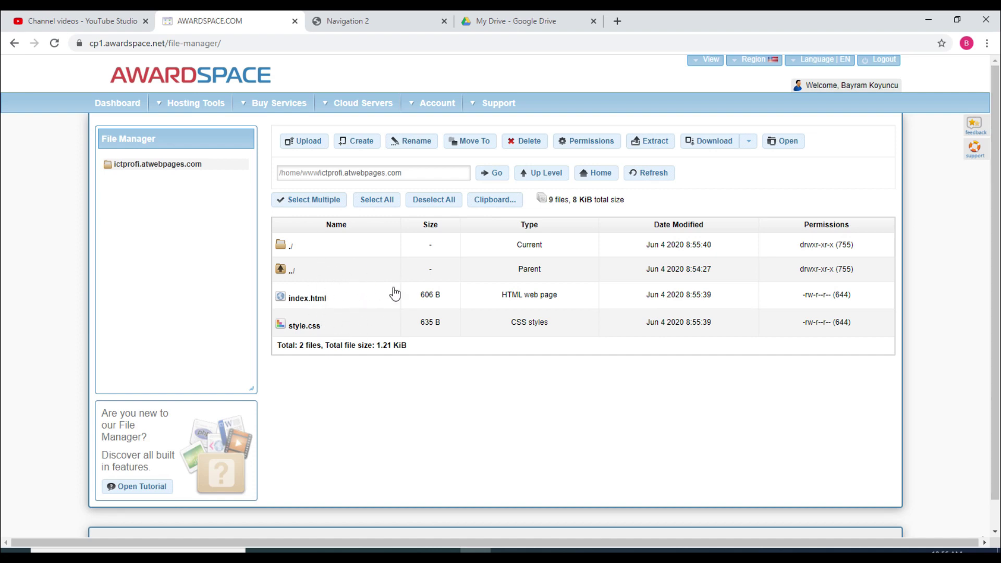
click(342, 19)
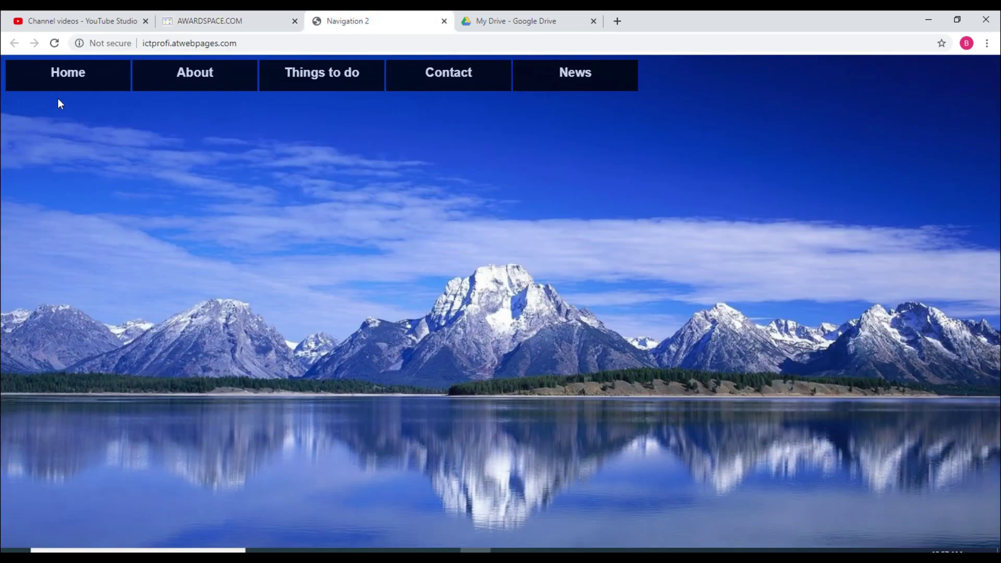
Check the live page's web address and the About menu's dropdown over the mountain-lake background.
mouse_move(170, 83)
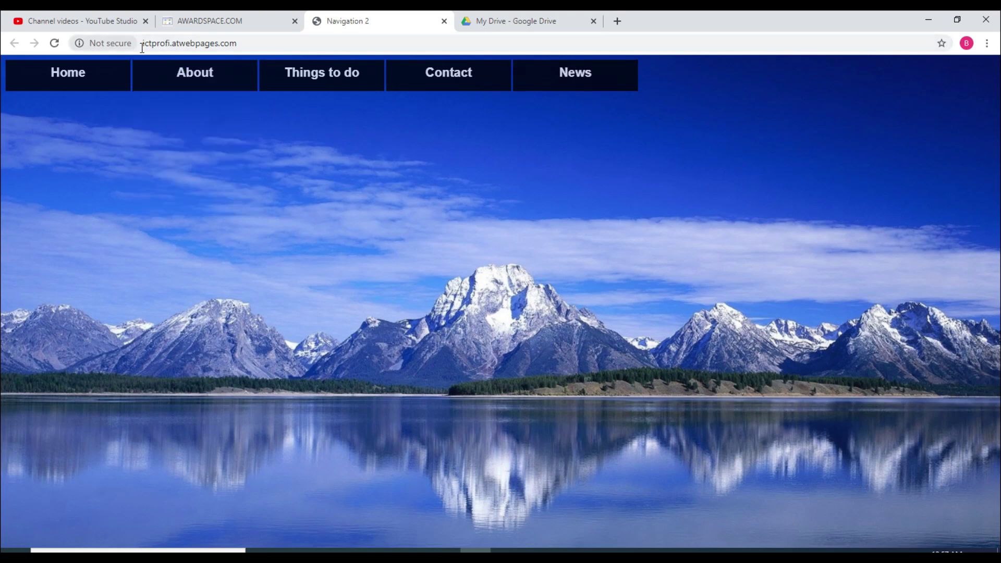
click(253, 43)
click(173, 177)
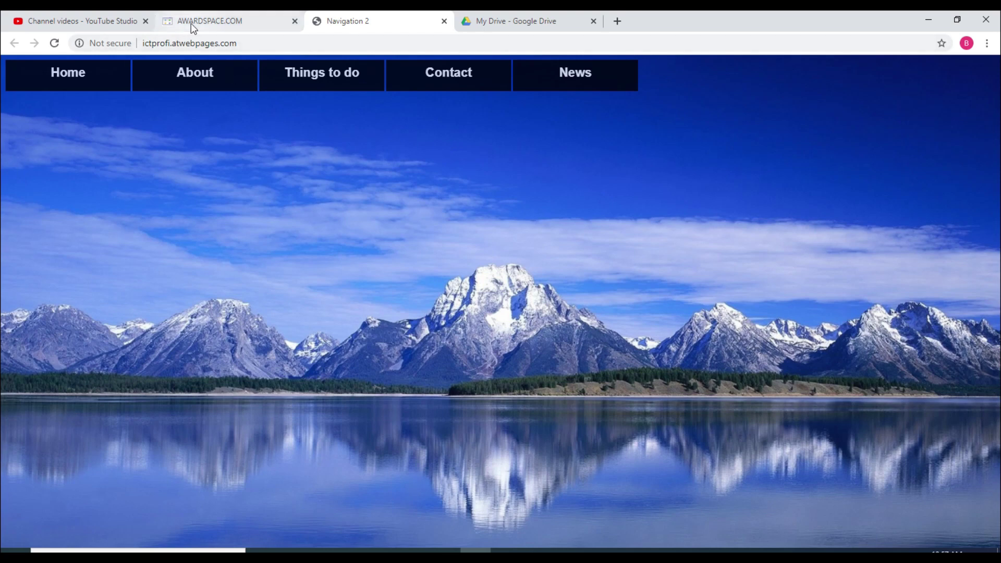
mouse_move(232, 110)
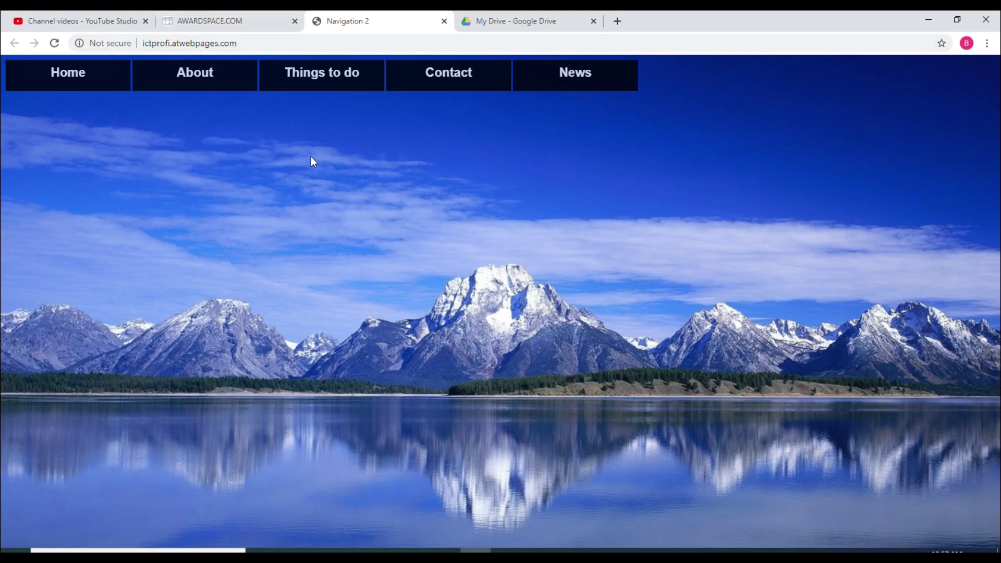